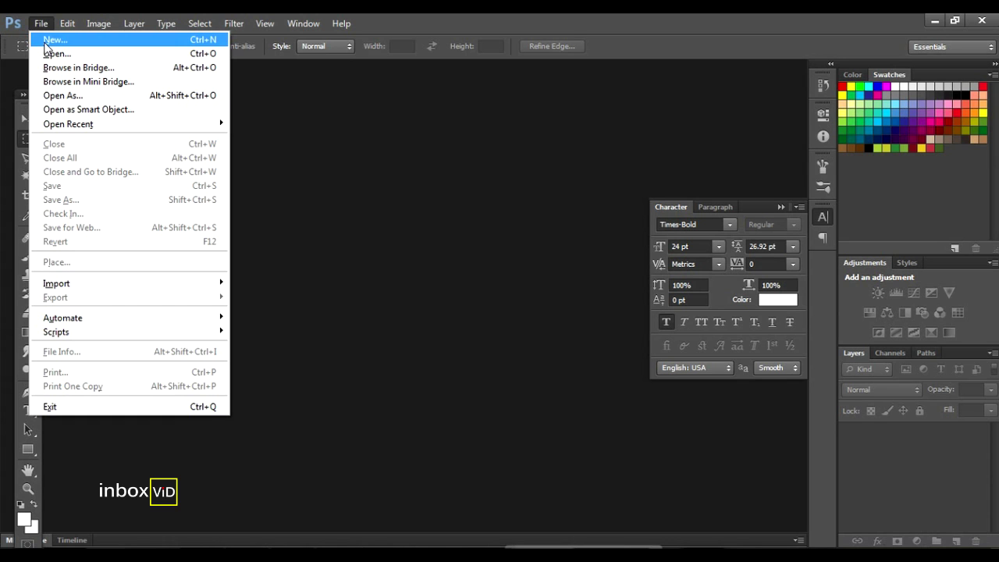
- Create a new document, Untitled-1, from the International Paper A4 preset
click(45, 43)
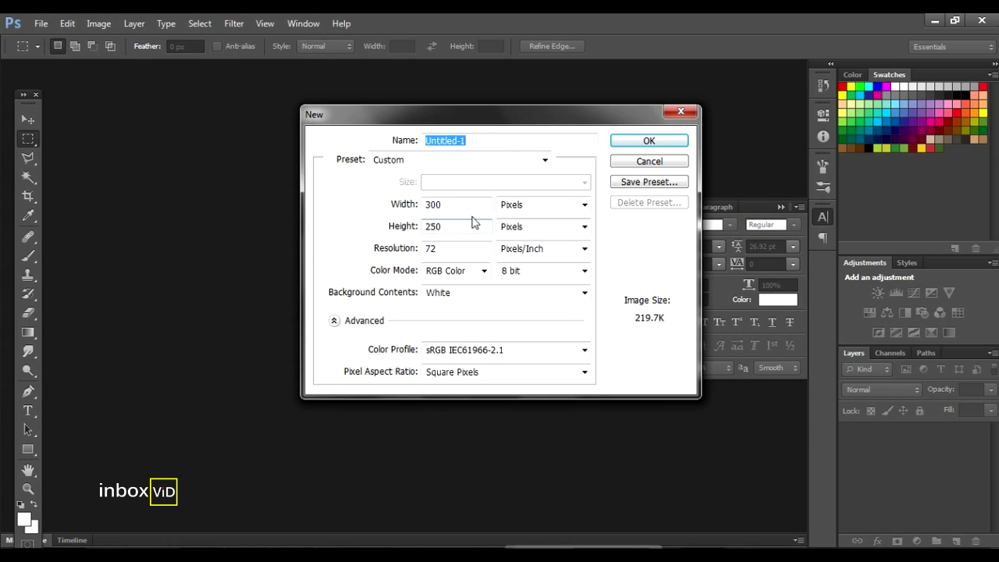
click(544, 160)
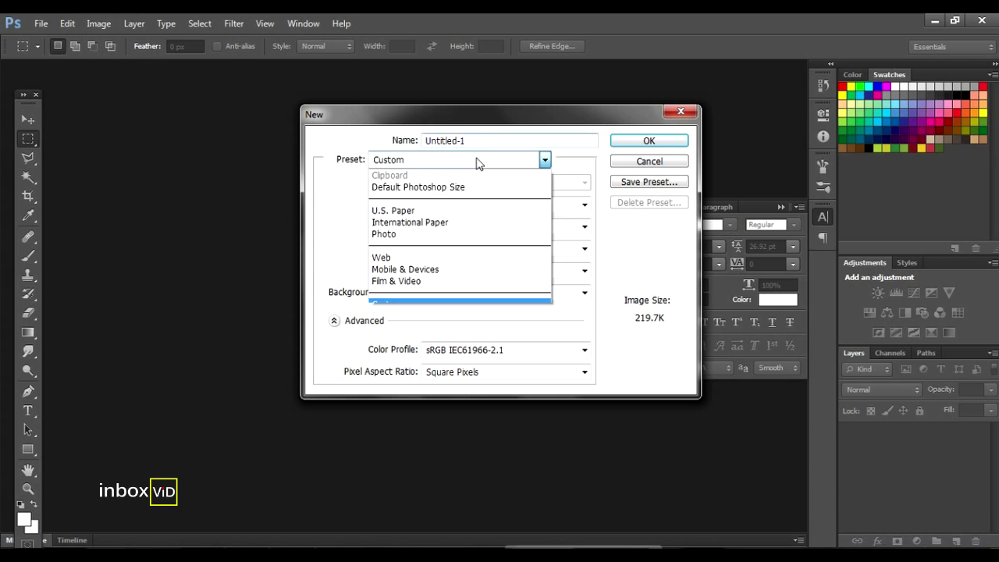
click(450, 226)
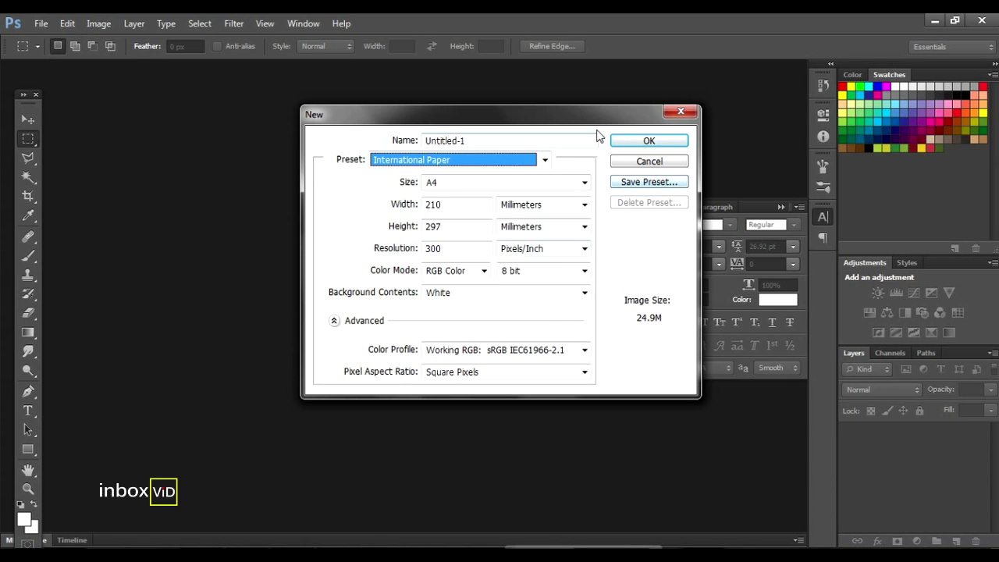
click(624, 143)
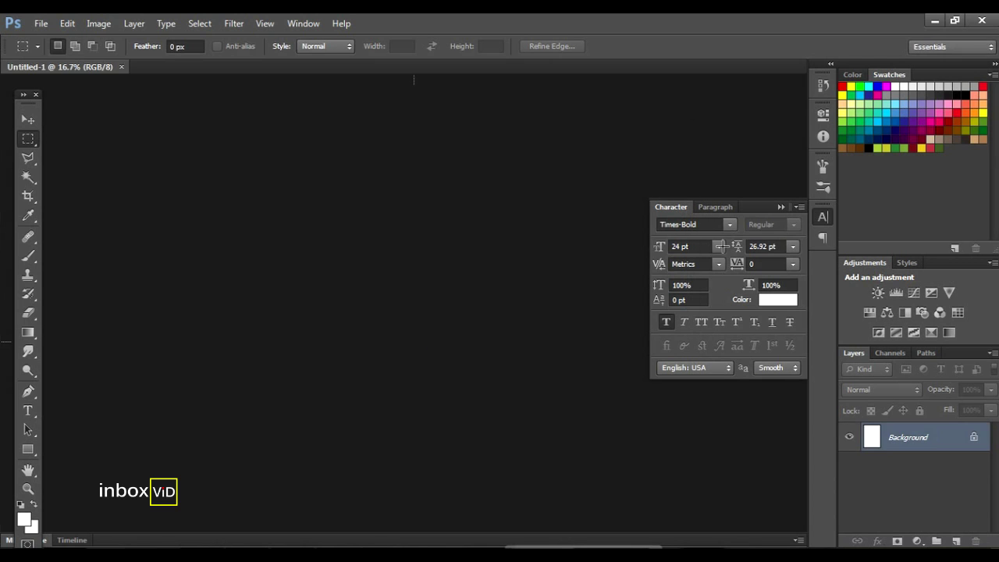
- Zoom in, paint a test stroke, then paint a thick cyan wavy stroke across the page
click(780, 207)
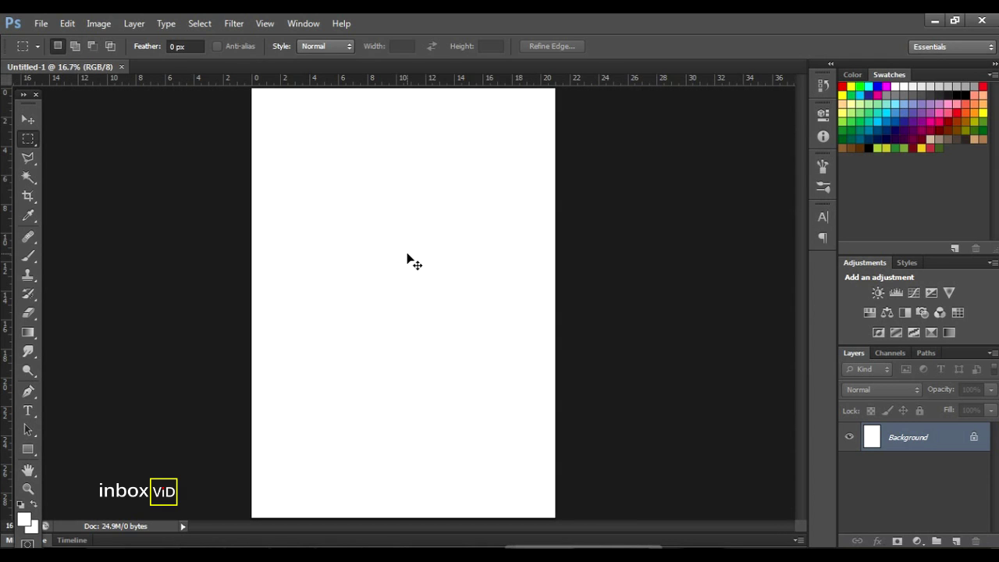
key(ctrl+plus)
key(ctrl+plus)
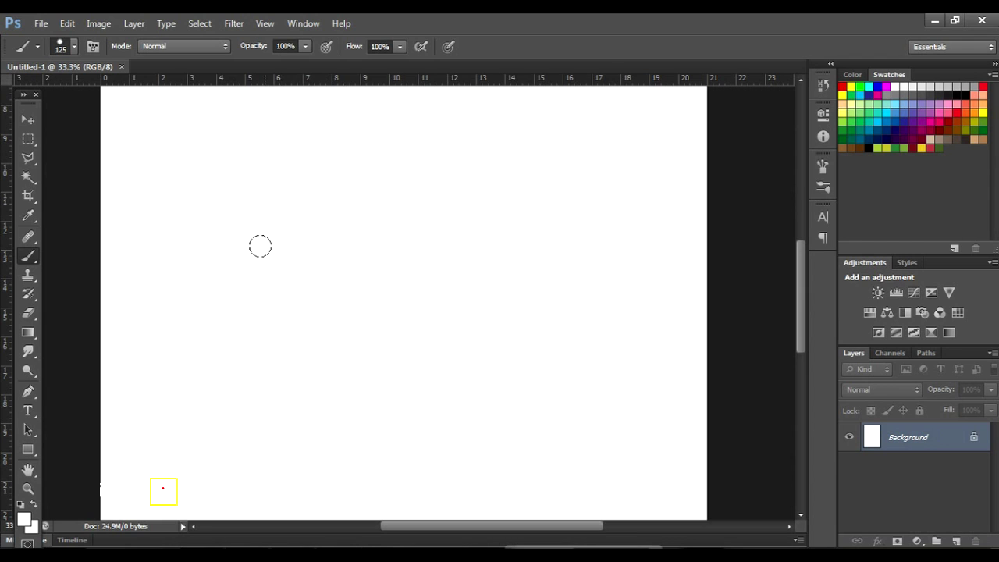
drag(260, 246, 364, 339)
click(881, 115)
drag(242, 239, 460, 326)
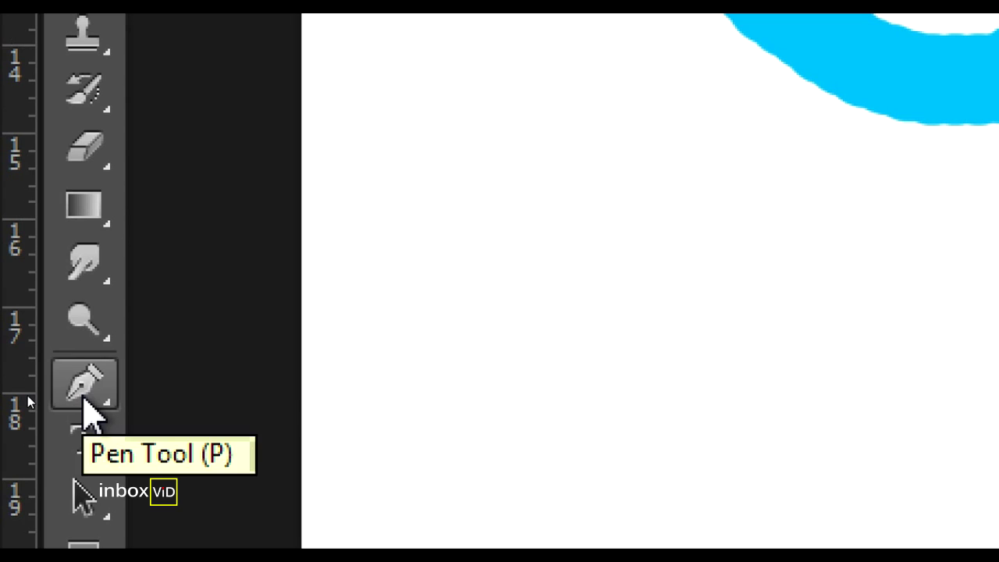
- Draw a trial curved Pen path with four anchors, then discard it
click(34, 394)
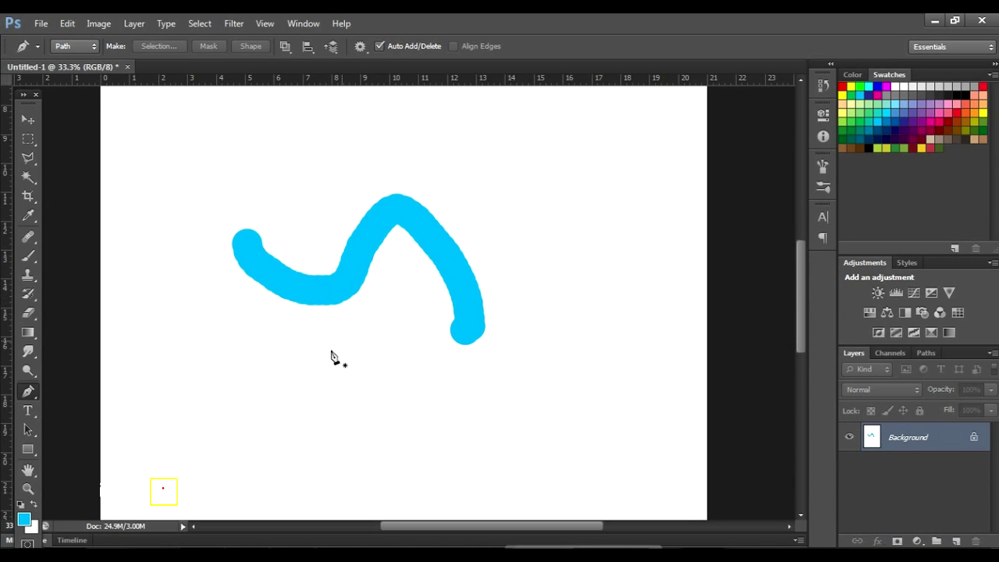
click(342, 366)
drag(417, 385, 437, 363)
drag(518, 370, 526, 394)
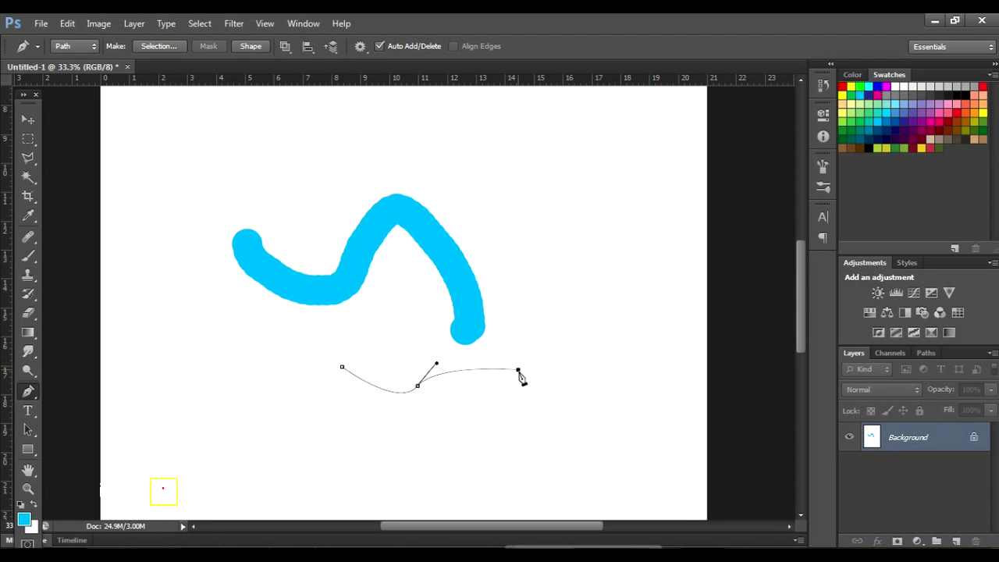
drag(591, 382, 592, 346)
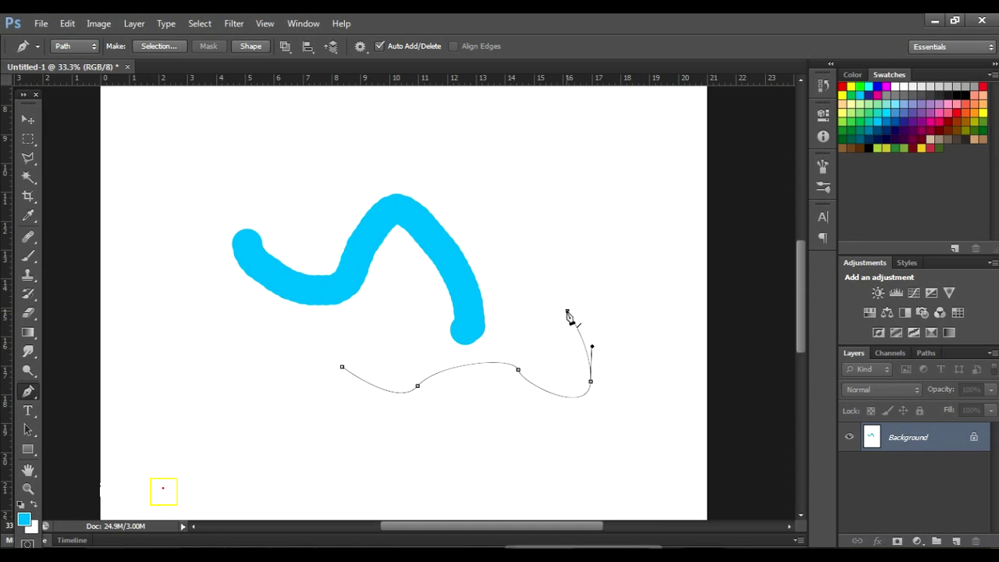
key(Escape)
key(Escape)
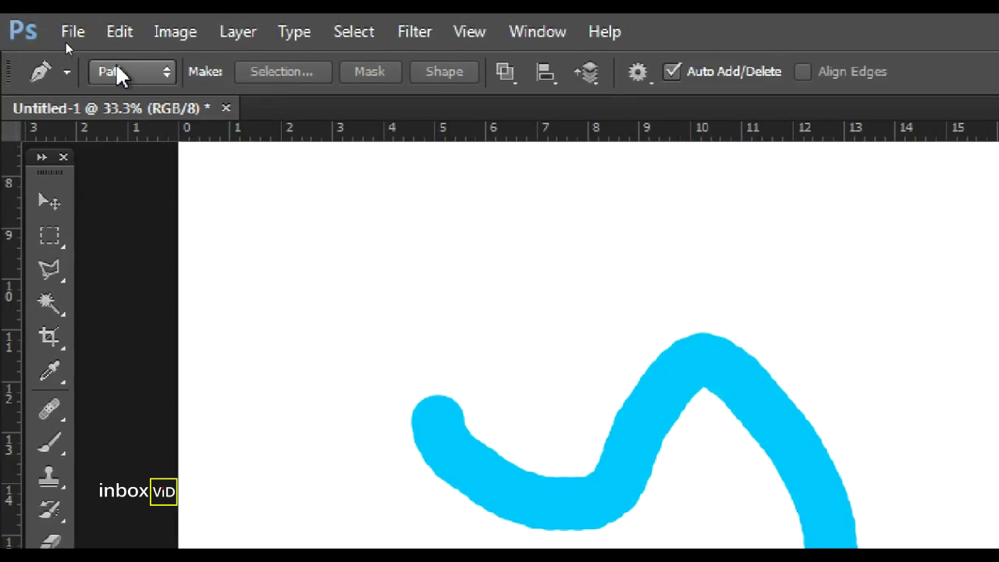
- Set the Pen tool mode to Shape for filled shapes
click(71, 46)
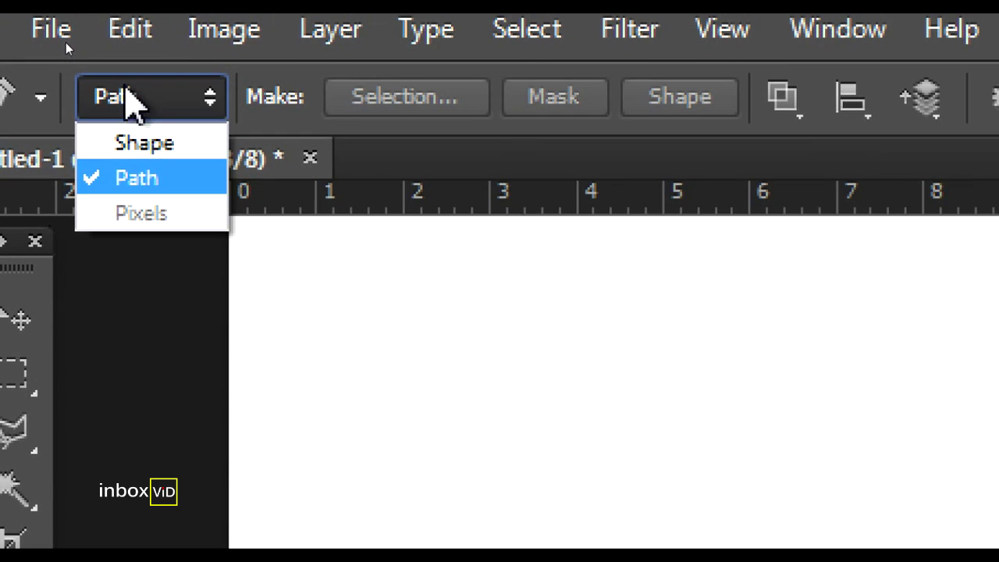
click(69, 73)
click(195, 29)
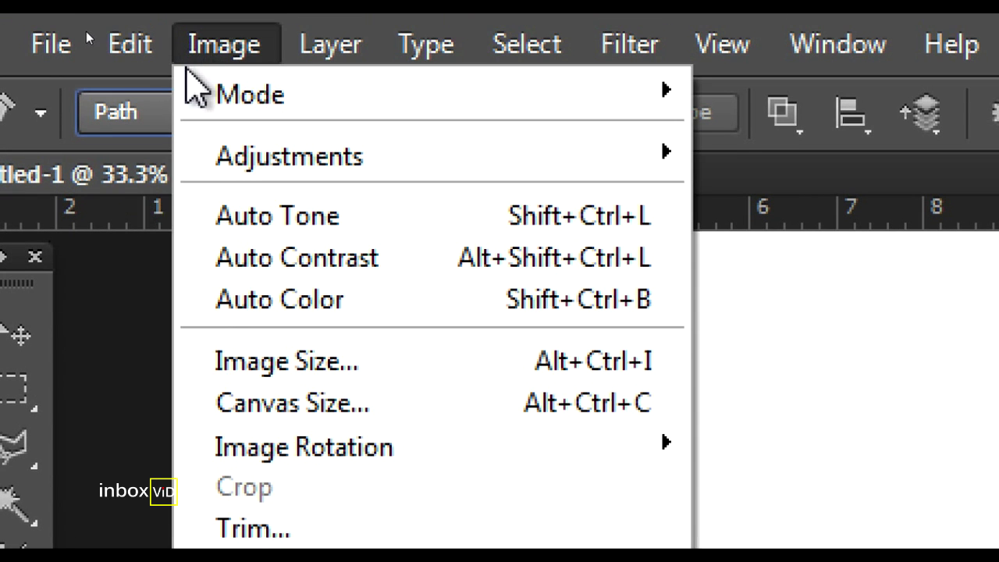
click(156, 97)
click(144, 158)
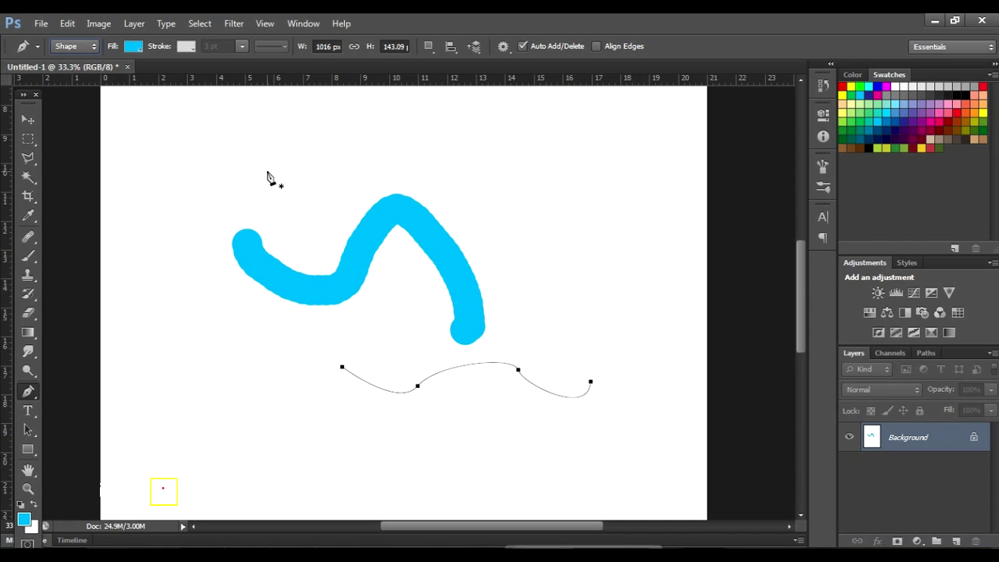
- Draw a thin curved cyan shape with four anchors near the page top
click(244, 171)
drag(291, 162, 301, 146)
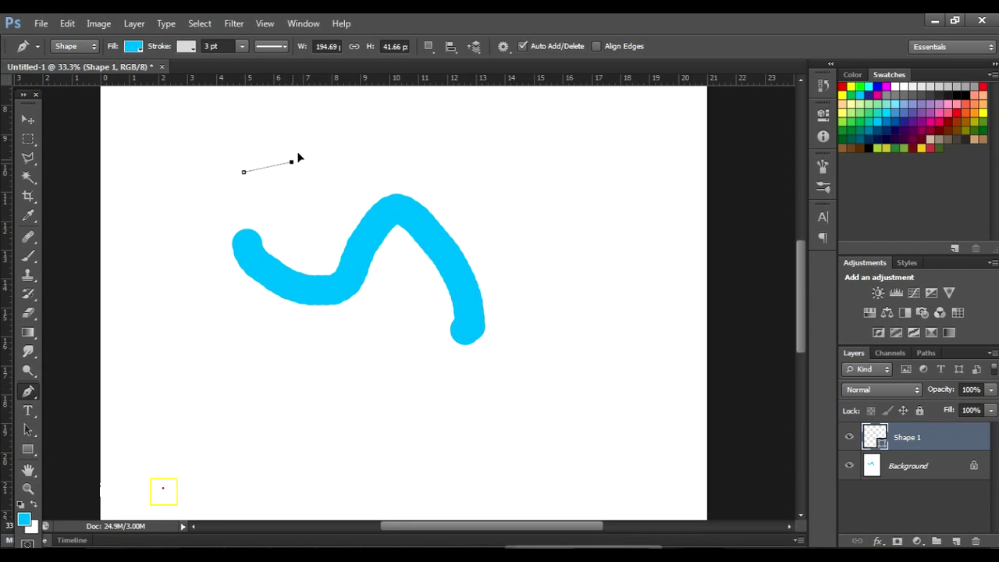
drag(384, 140, 398, 162)
drag(444, 139, 448, 115)
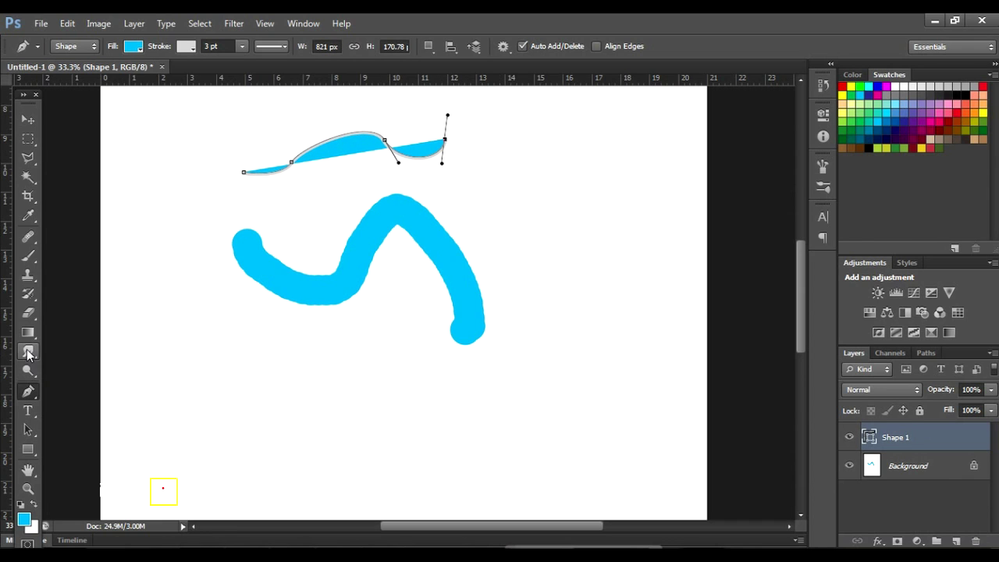
- On the Background layer, erase a gap through the cyan wave and enlarge the eraser
click(28, 312)
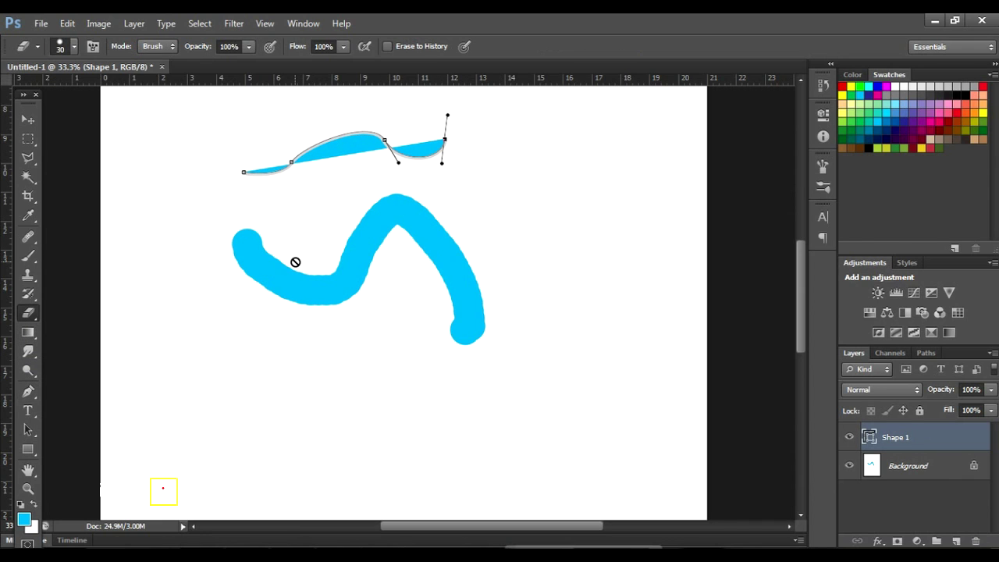
ctrl+right_click(435, 246)
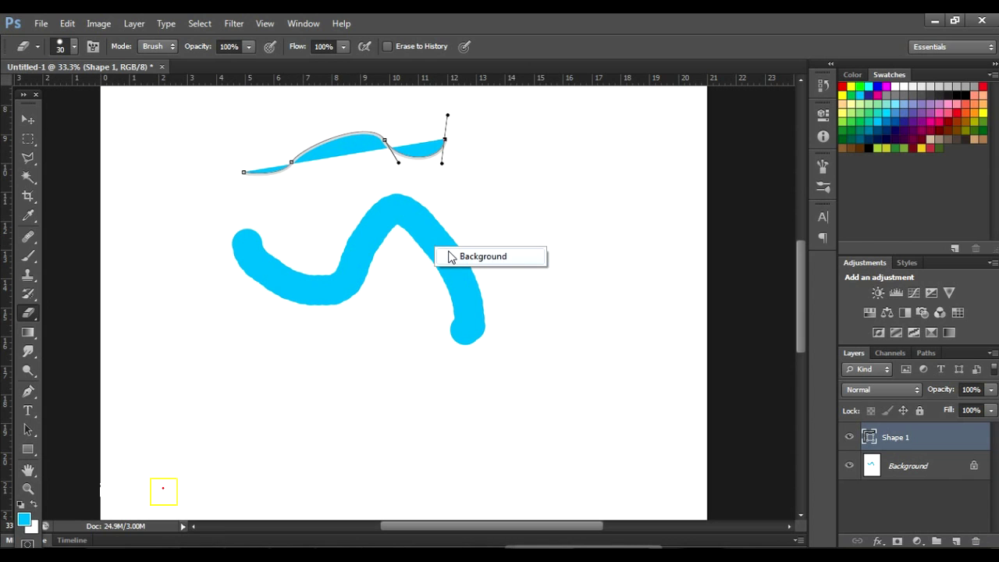
click(455, 257)
drag(463, 246, 443, 274)
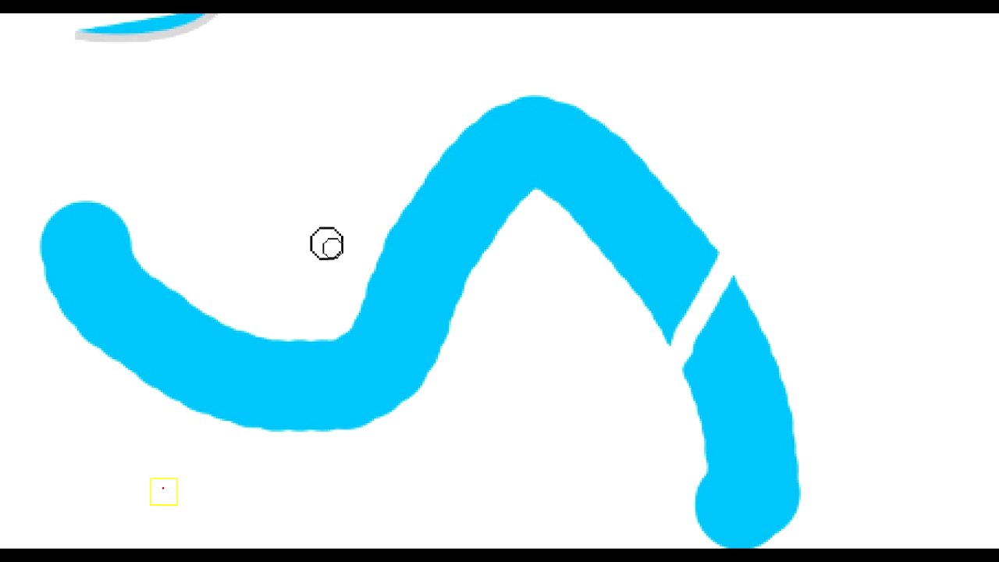
key(bracketright)
key(bracketright)
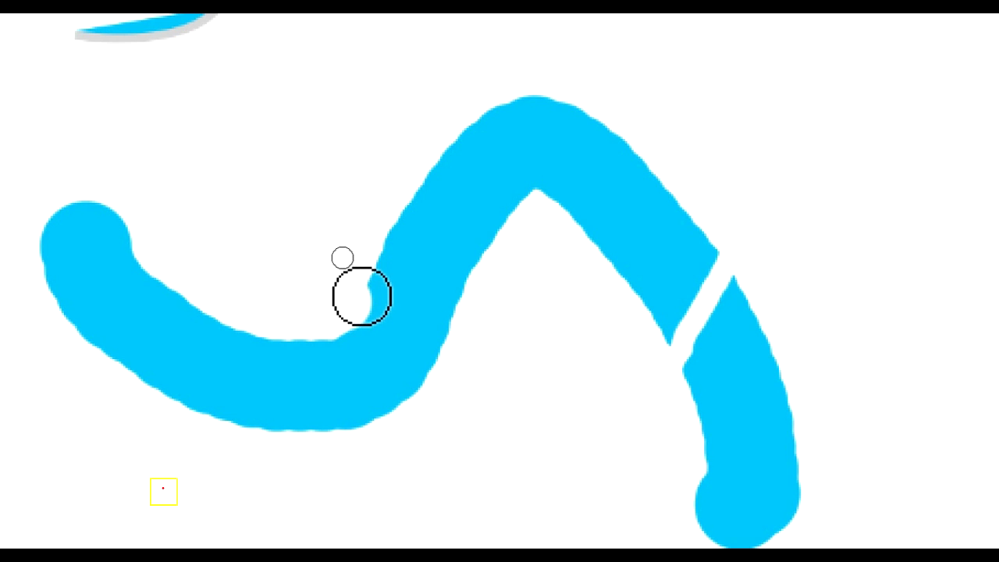
scroll(345, 254, down, 1)
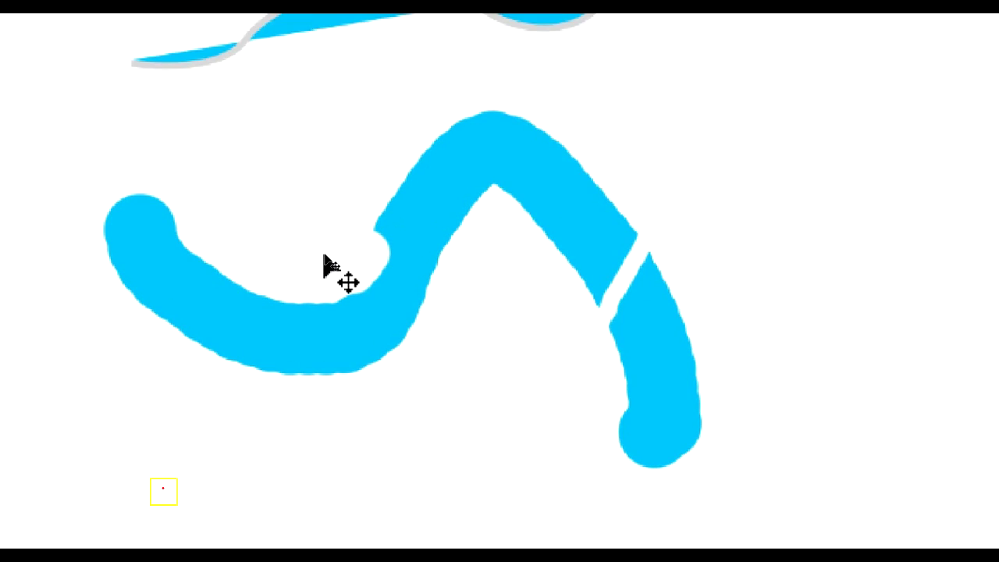
- Switch back to the Pen tool in Shape mode with the P shortcut
scroll(324, 258, up, 1)
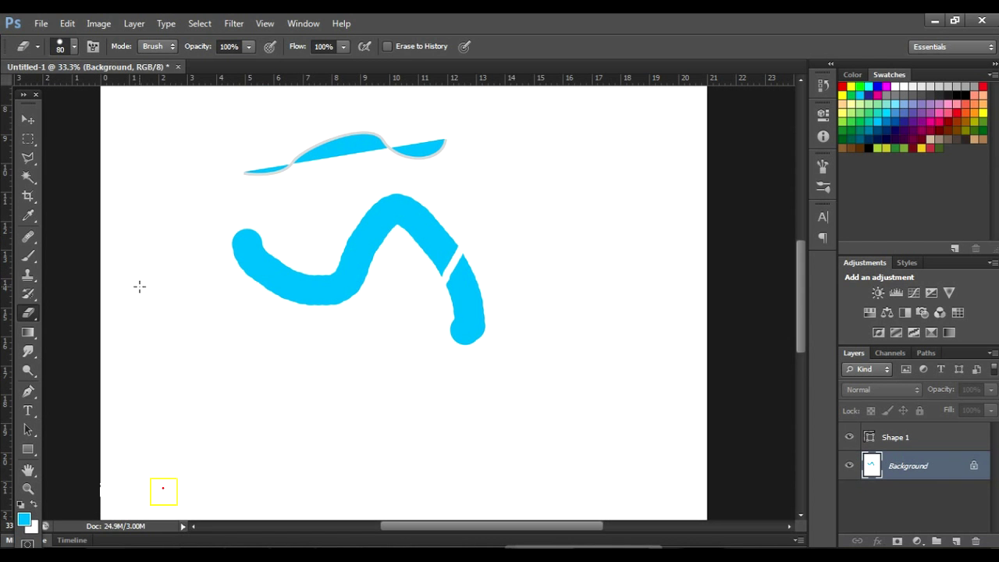
key(p)
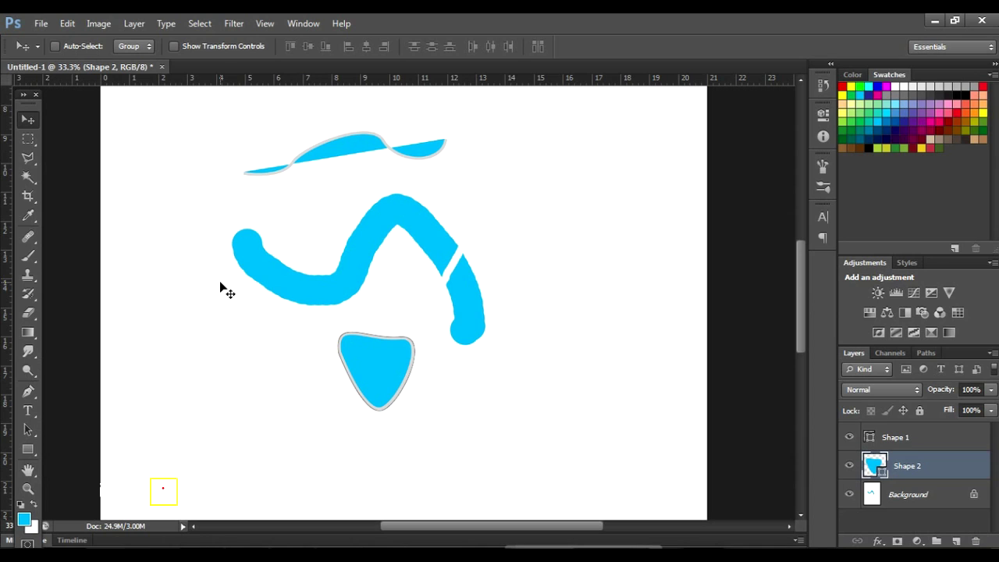
- Paint a thick cyan hook stroke on a new Layer 1, then turn Caps Lock off
key(Caps_Lock)
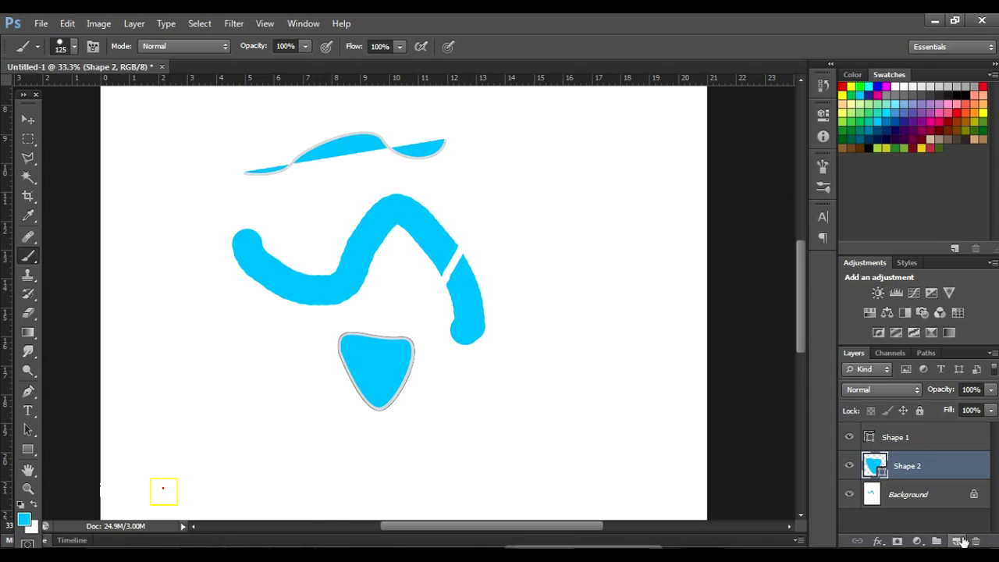
click(958, 541)
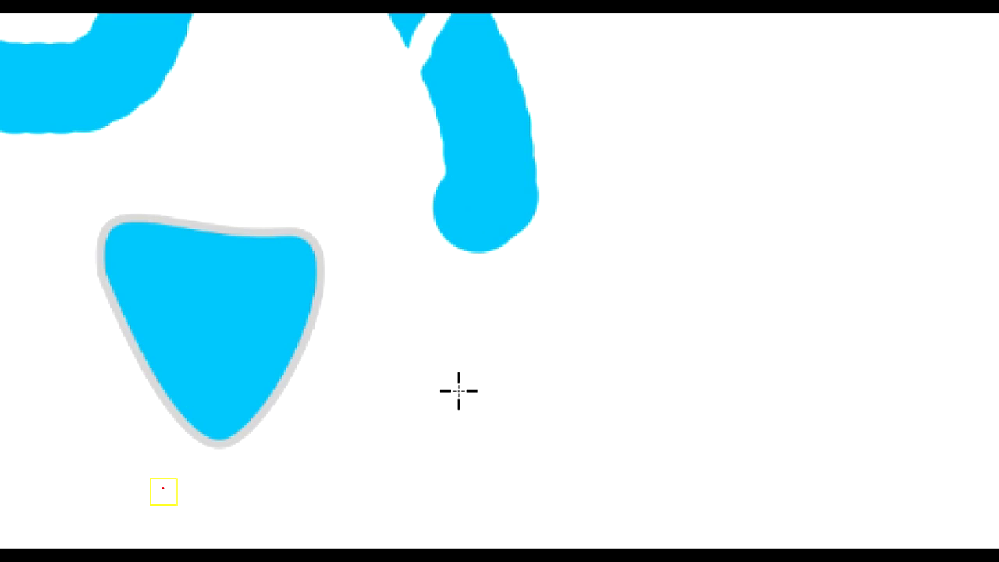
drag(459, 390, 820, 209)
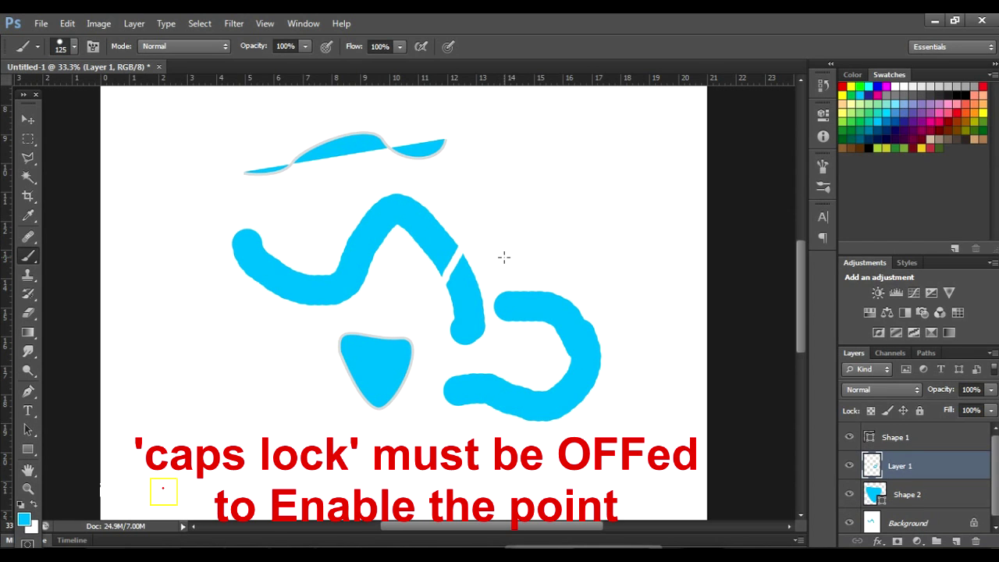
key(Caps_Lock)
key(Caps_Lock)
key(Caps_Lock)
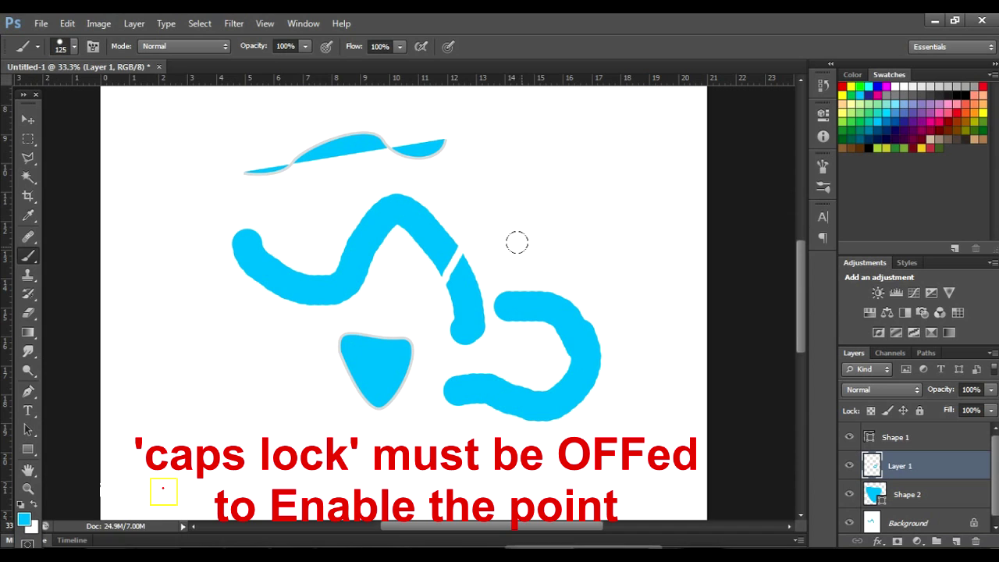